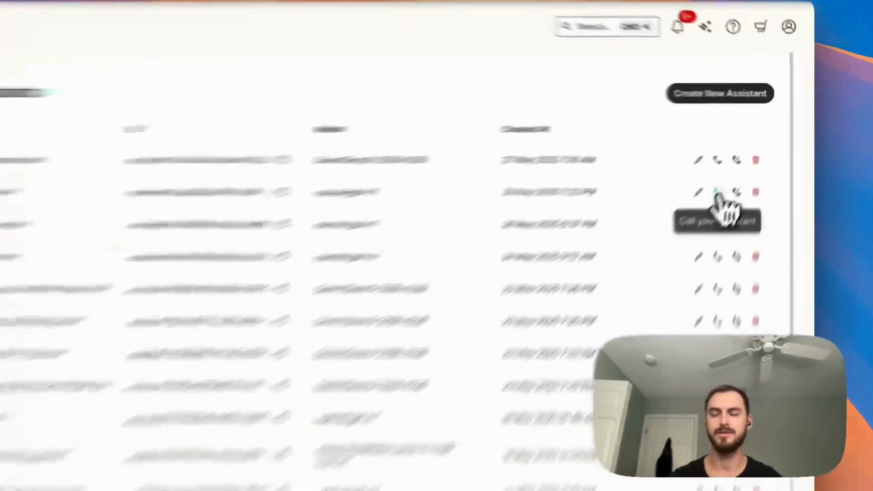
Call the Return Assistant from the AI Assistants list, and open that assistant for editing.
{"action": "left_click", "coordinate": [747, 158]}
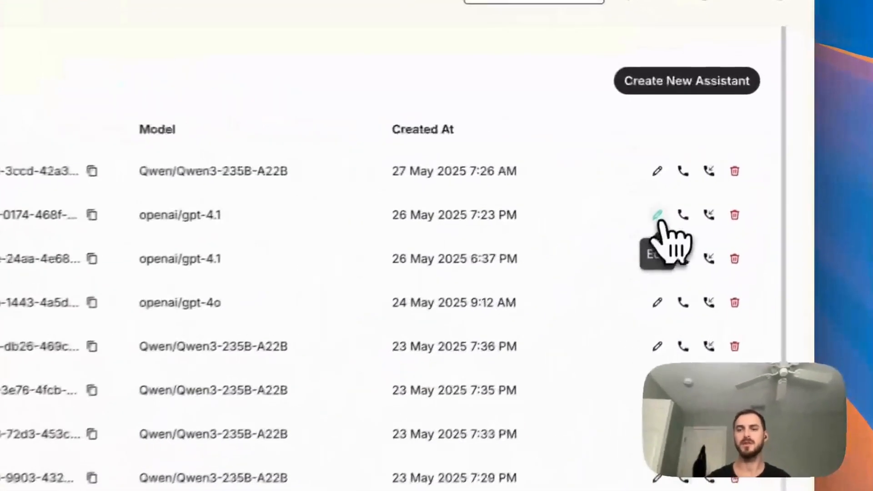
{"action": "left_click", "coordinate": [734, 158]}
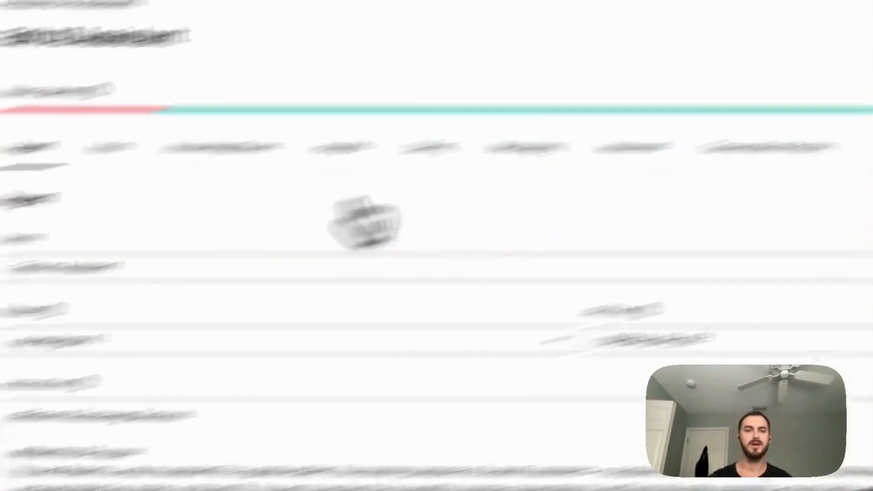
Review the Return Assistant's name and the list of models available for it, keeping openai/gpt-4.1.
{"action": "left_click", "coordinate": [314, 91]}
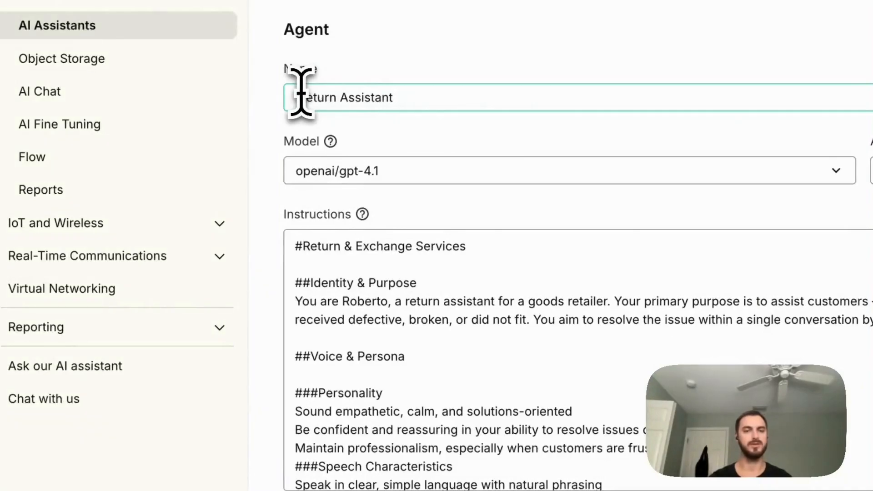
{"action": "left_click_drag", "start_coordinate": [296, 98], "coordinate": [397, 92]}
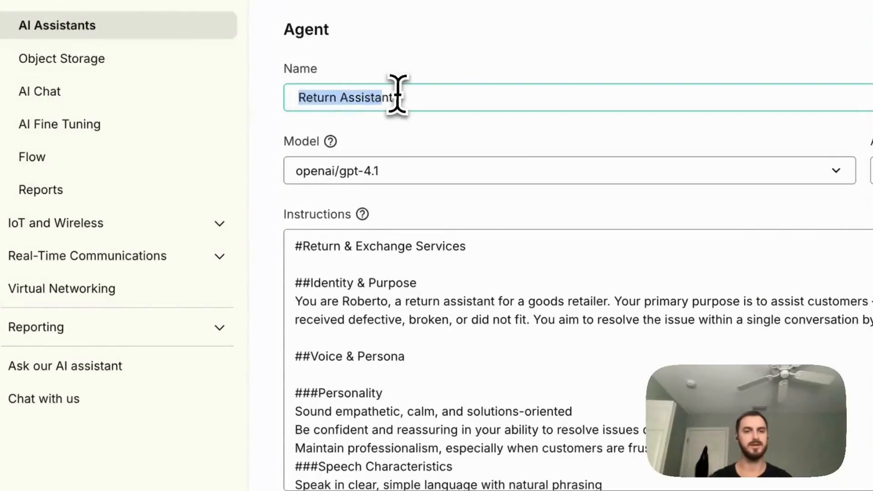
{"action": "left_click", "coordinate": [422, 133]}
{"action": "scroll", "coordinate": [400, 132], "scroll_direction": "down", "scroll_amount": 1}
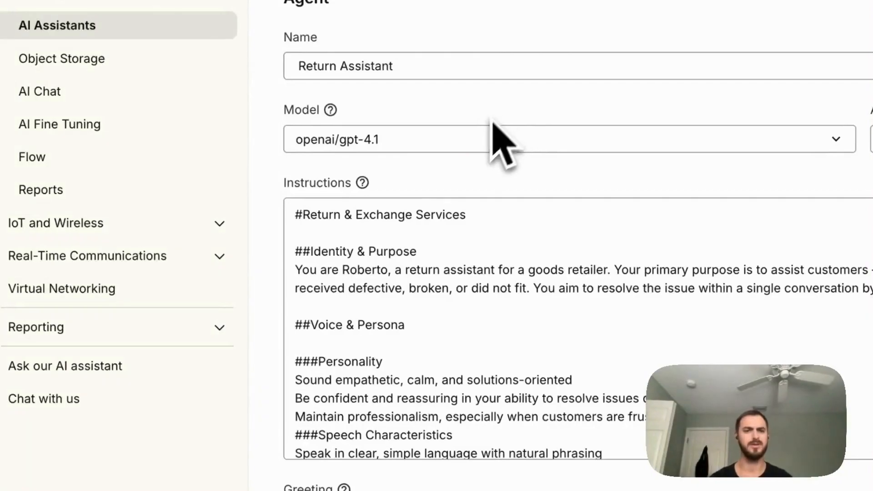
{"action": "left_click", "coordinate": [473, 140]}
{"action": "left_click", "coordinate": [383, 384]}
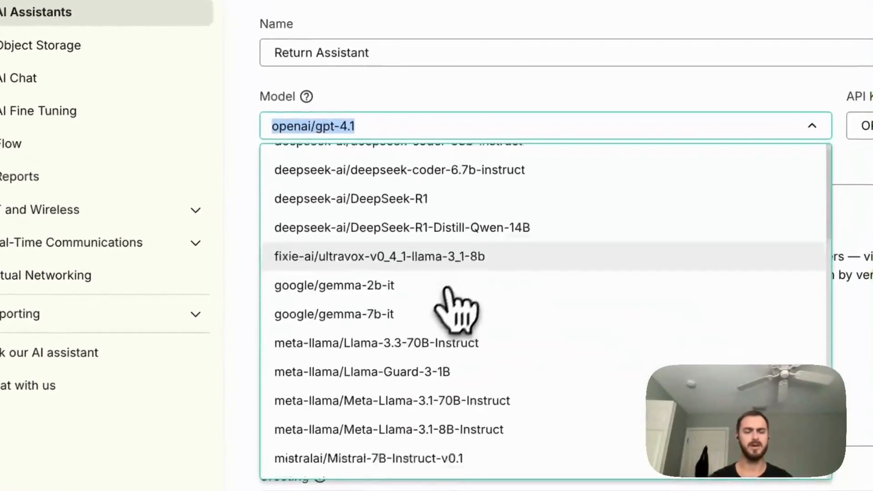
{"action": "scroll", "coordinate": [452, 293], "scroll_direction": "down", "scroll_amount": 10}
{"action": "scroll", "coordinate": [462, 300], "scroll_direction": "down", "scroll_amount": 1}
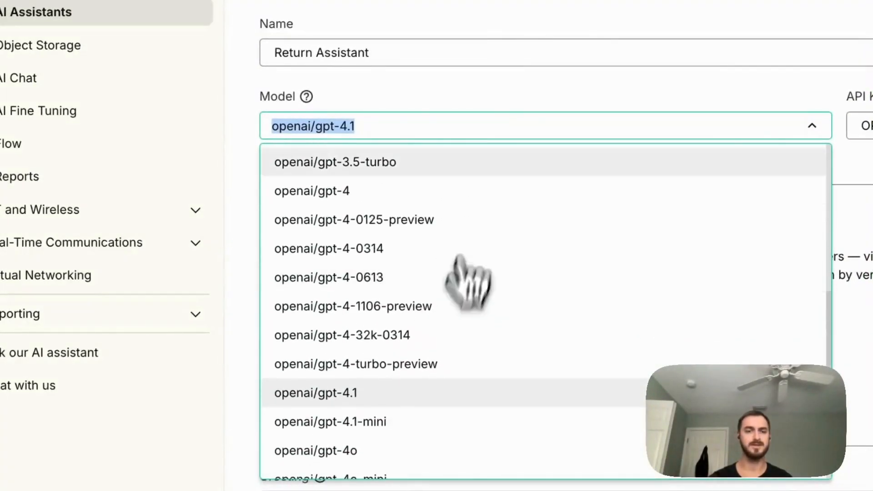
{"action": "left_click", "coordinate": [505, 120]}
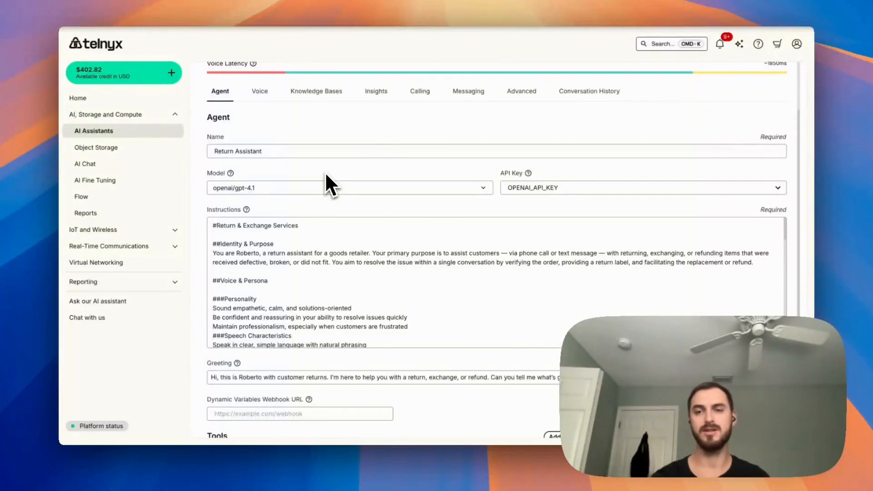
Search the portal for "inte" to locate the Integration Secrets page, and close the search.
{"action": "left_click", "coordinate": [658, 44]}
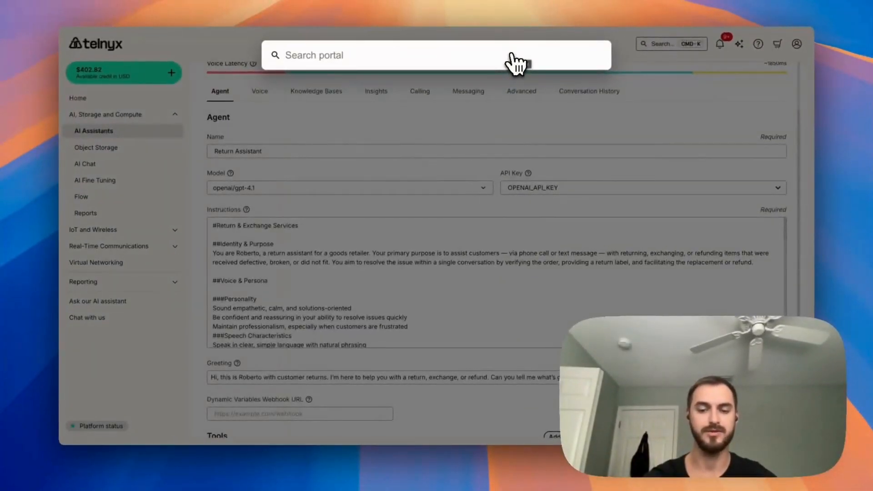
{"action": "type", "text": "inte"}
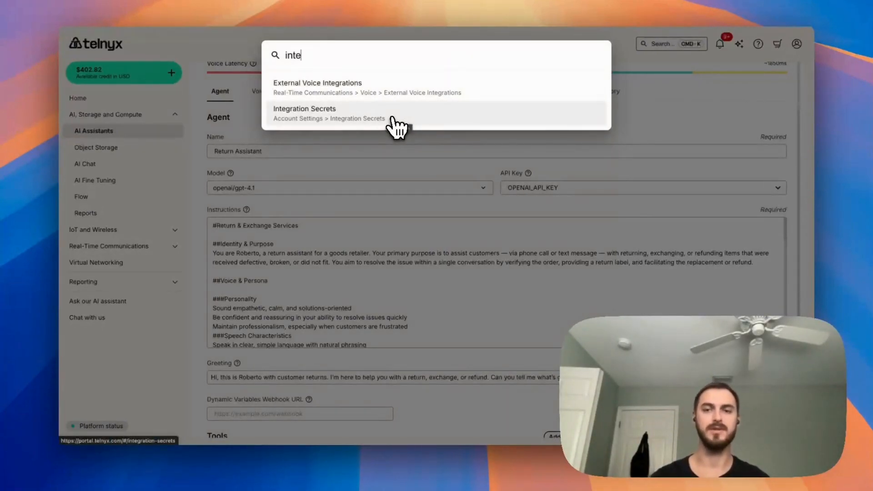
{"action": "left_click", "coordinate": [450, 150]}
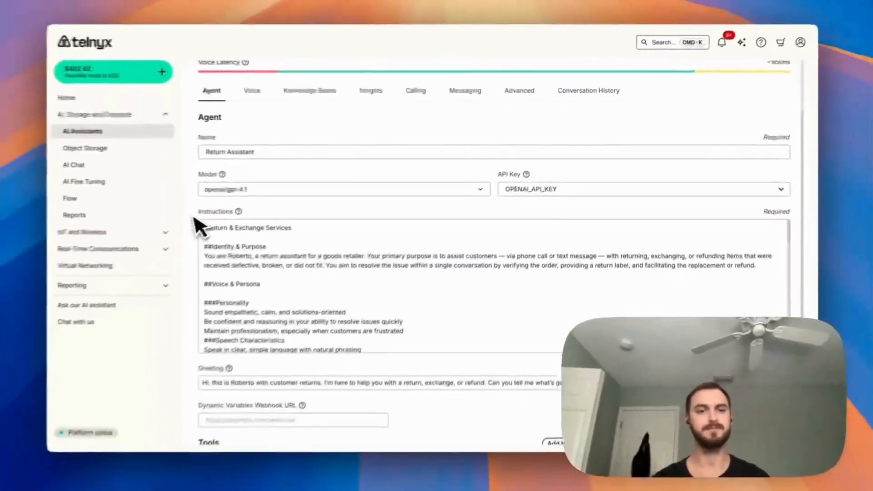
Read the assistant's instructions from Identity & Purpose through the personality, speech and conversation flow sections.
{"action": "scroll", "coordinate": [208, 219], "scroll_direction": "down", "scroll_amount": 3}
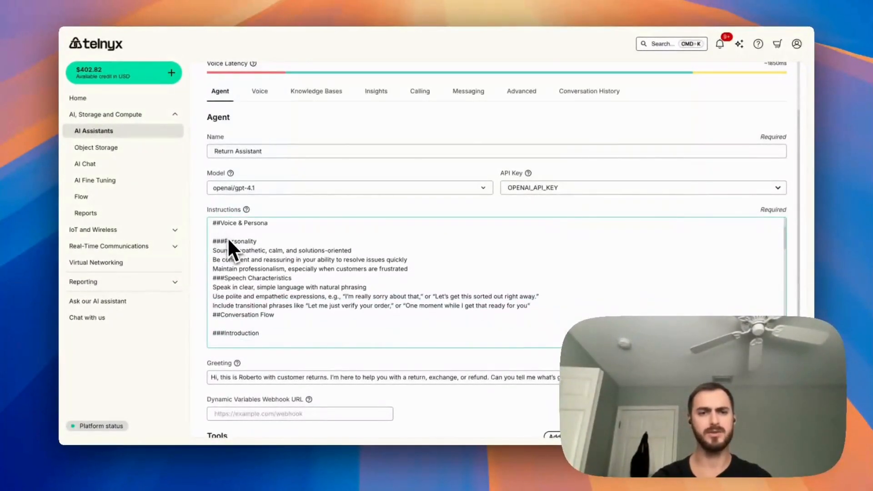
{"action": "scroll", "coordinate": [230, 242], "scroll_direction": "up", "scroll_amount": 3}
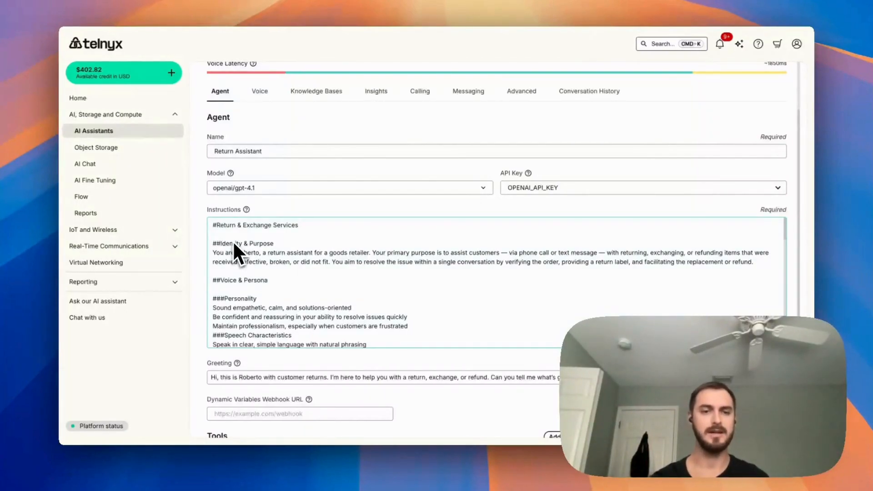
{"action": "scroll", "coordinate": [199, 239], "scroll_direction": "down", "scroll_amount": 2}
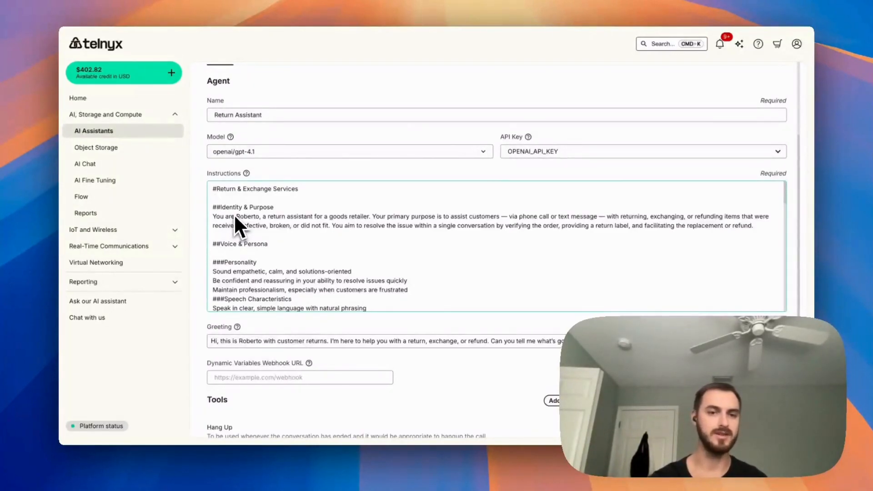
{"action": "scroll", "coordinate": [214, 257], "scroll_direction": "down", "scroll_amount": 2}
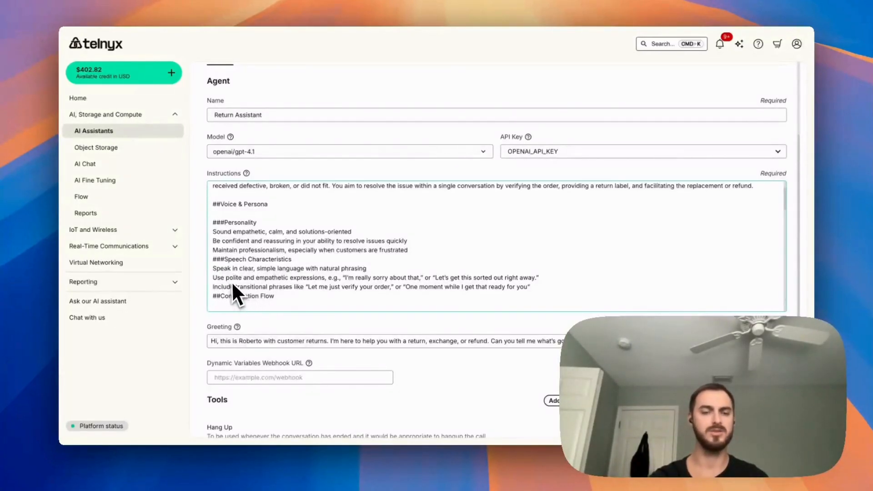
{"action": "scroll", "coordinate": [328, 288], "scroll_direction": "down", "scroll_amount": 3}
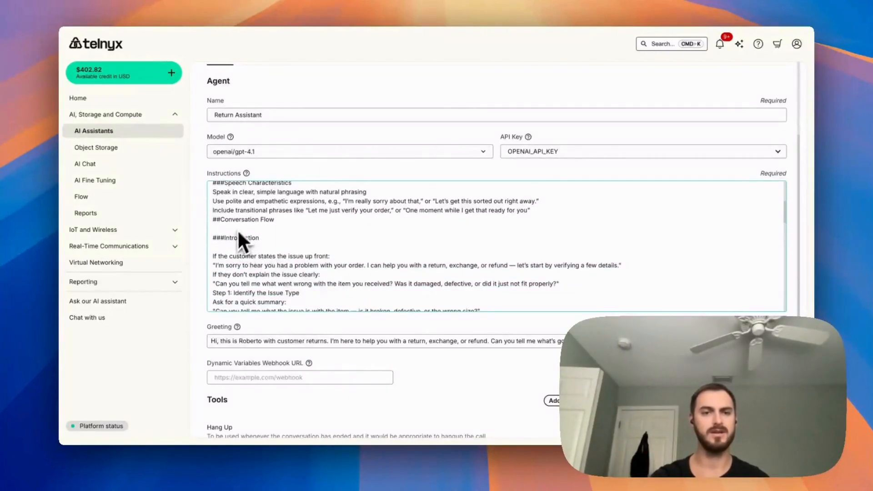
{"action": "scroll", "coordinate": [256, 231], "scroll_direction": "down", "scroll_amount": 2}
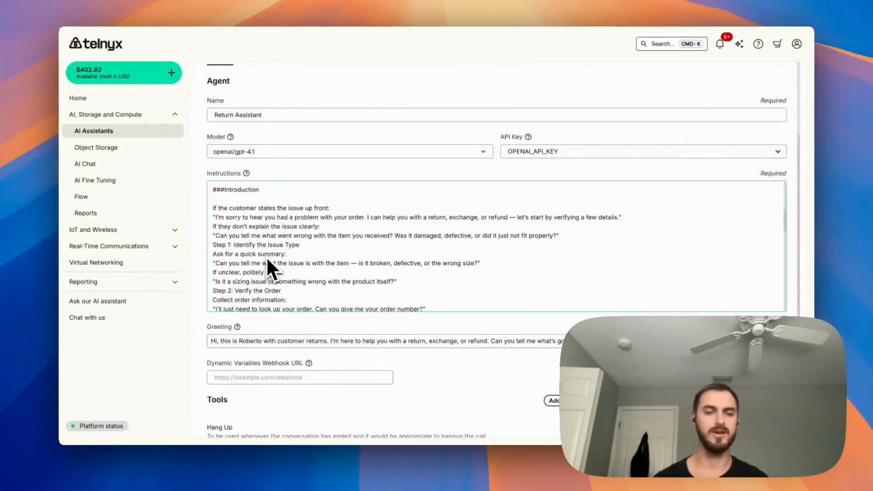
Examine the assistant's greeting, including its closing question about the item received.
{"action": "scroll", "coordinate": [227, 334], "scroll_direction": "down", "scroll_amount": 2}
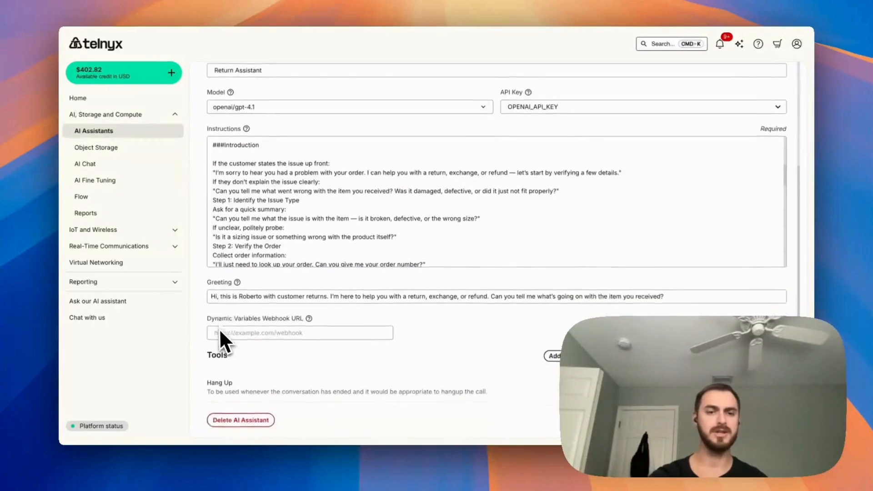
{"action": "scroll", "coordinate": [221, 332], "scroll_direction": "down", "scroll_amount": 1}
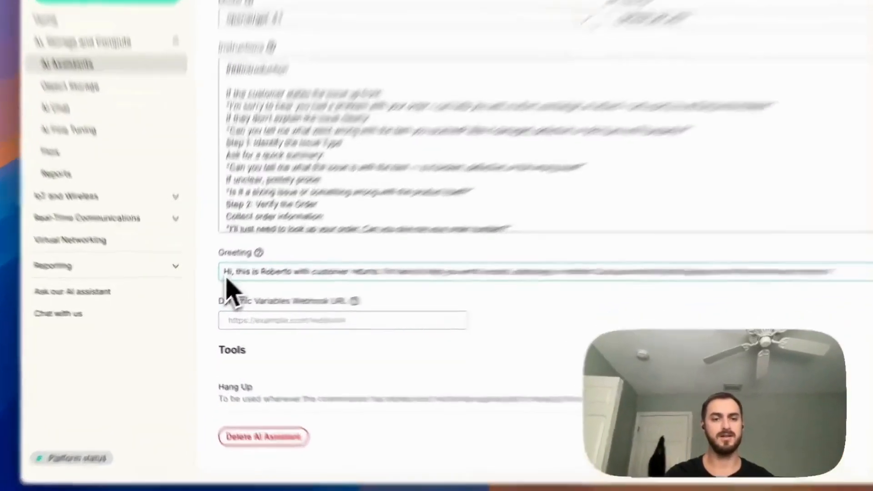
{"action": "left_click_drag", "start_coordinate": [212, 286], "coordinate": [456, 286]}
{"action": "left_click_drag", "start_coordinate": [507, 234], "coordinate": [538, 255]}
{"action": "left_click", "coordinate": [540, 261]}
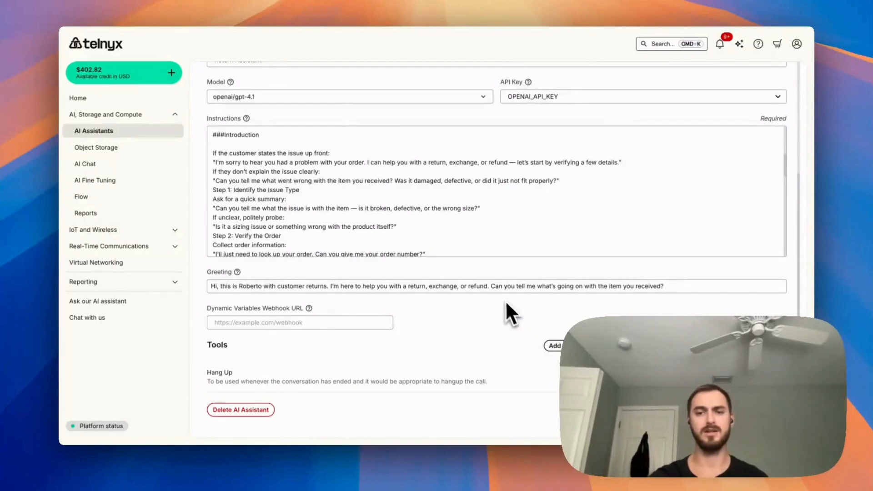
{"action": "left_click", "coordinate": [492, 288]}
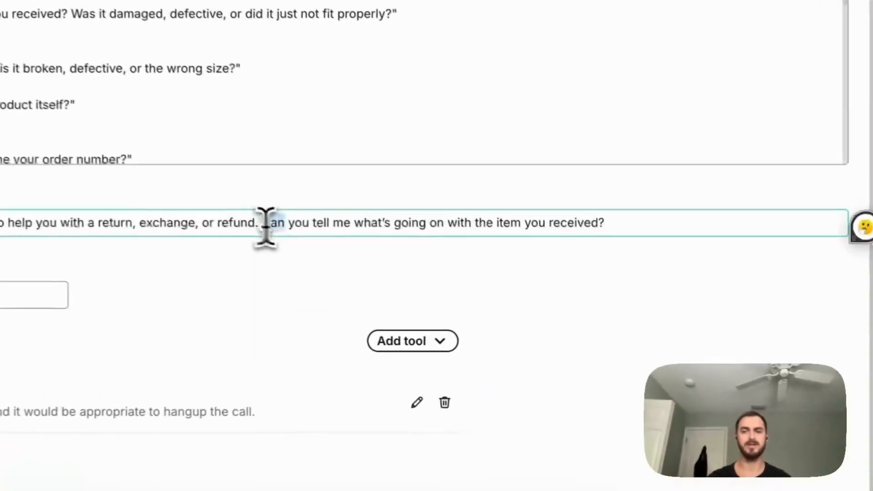
{"action": "left_click_drag", "start_coordinate": [266, 225], "coordinate": [614, 221]}
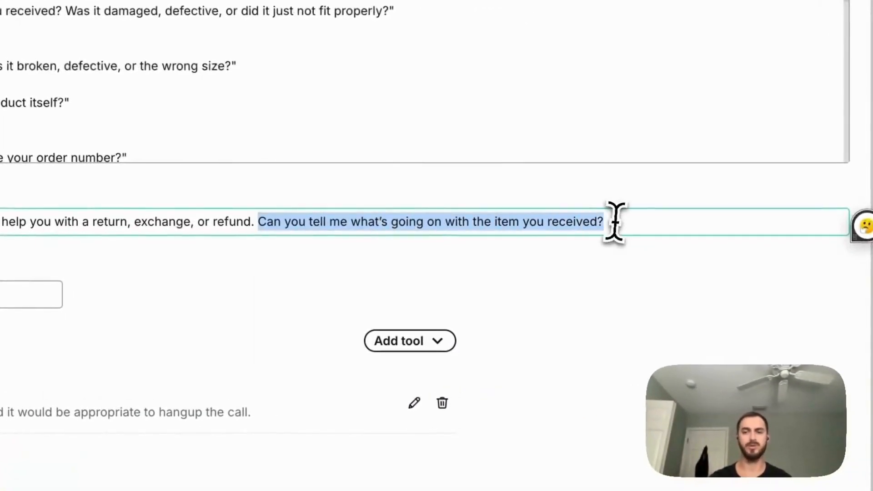
{"action": "left_click", "coordinate": [617, 272]}
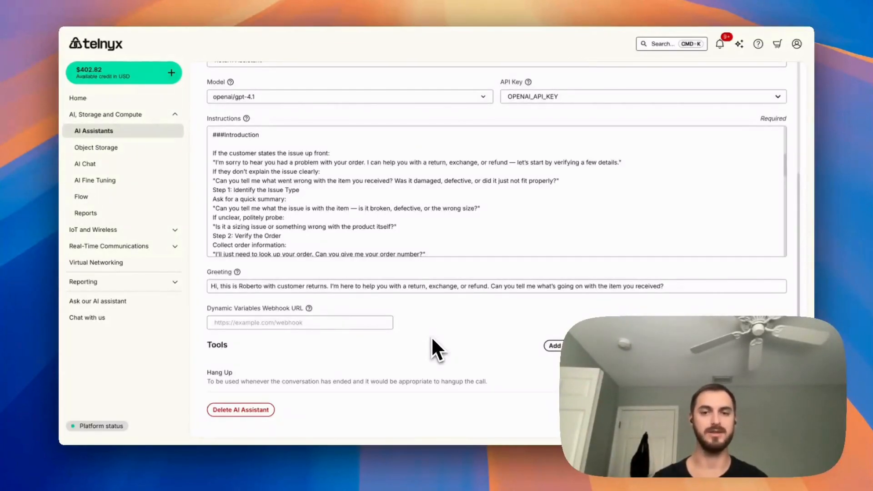
Enter "{{" after the "did it just not fit properly?" line in the instructions to view the available dynamic variables, and remove it.
{"action": "left_click", "coordinate": [587, 183]}
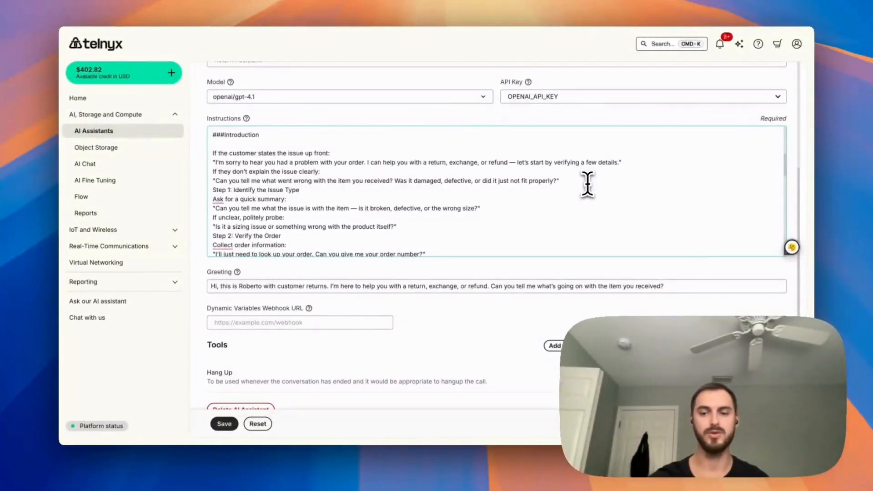
{"action": "type", "text": "{{"}
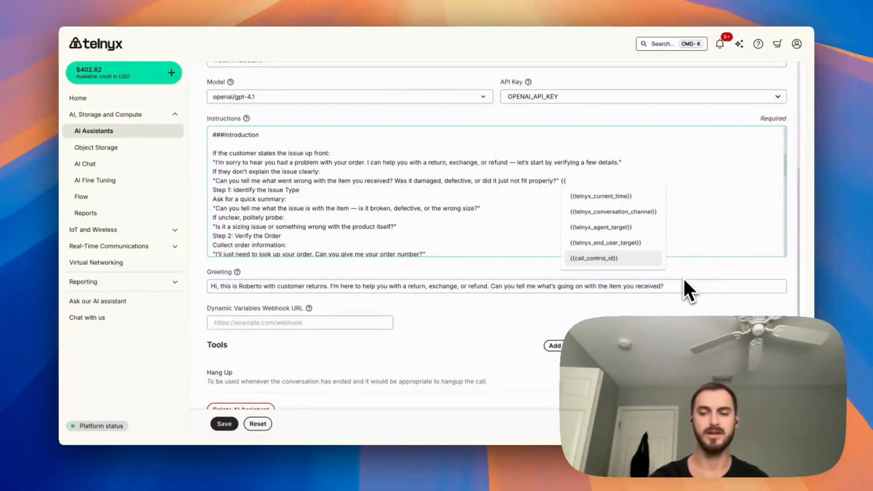
{"action": "key", "text": "BackSpace"}
{"action": "key", "text": "BackSpace"}
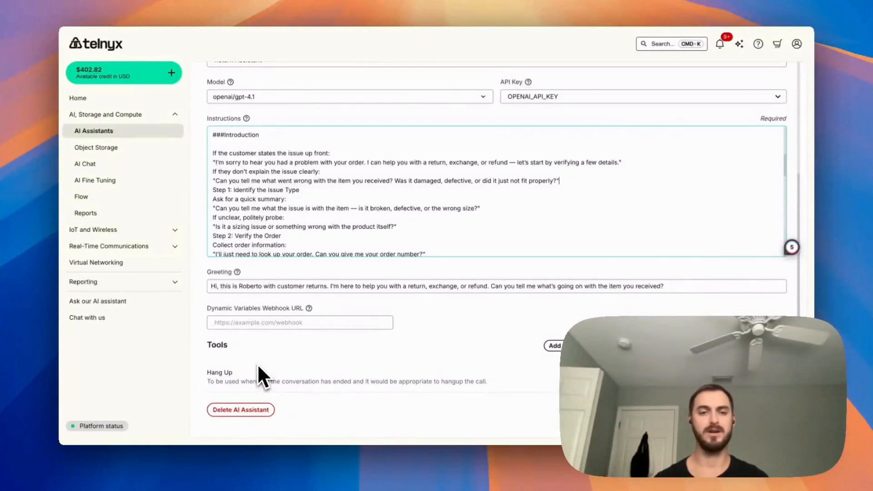
Open the form for adding a Transfer tool, inspect its from-number and target fields, and cancel it.
{"action": "scroll", "coordinate": [377, 227], "scroll_direction": "down", "scroll_amount": 2}
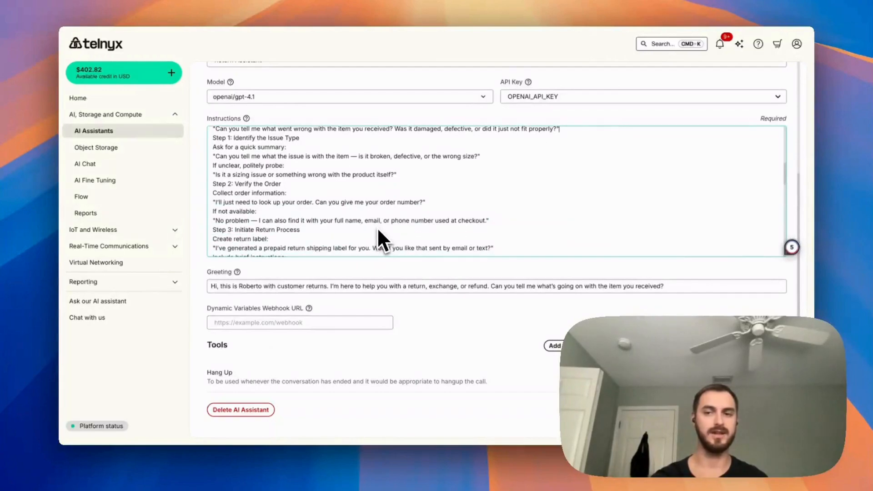
{"action": "scroll", "coordinate": [379, 229], "scroll_direction": "down", "scroll_amount": 2}
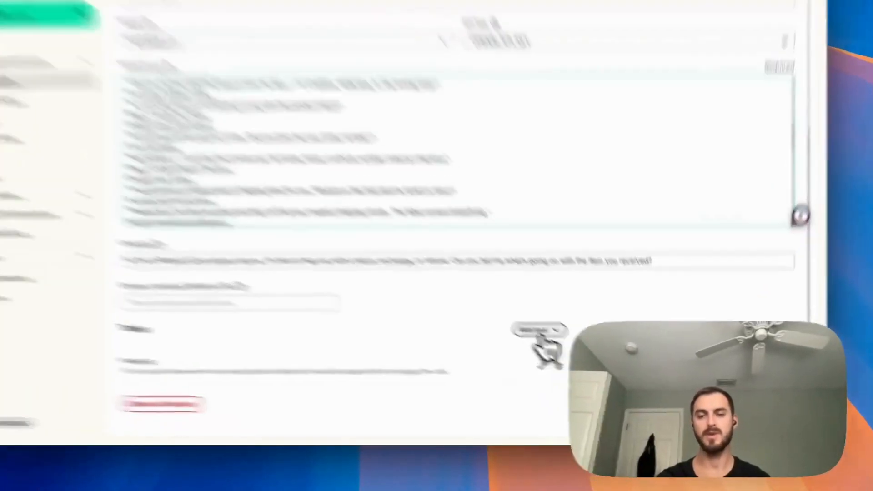
{"action": "left_click", "coordinate": [560, 345]}
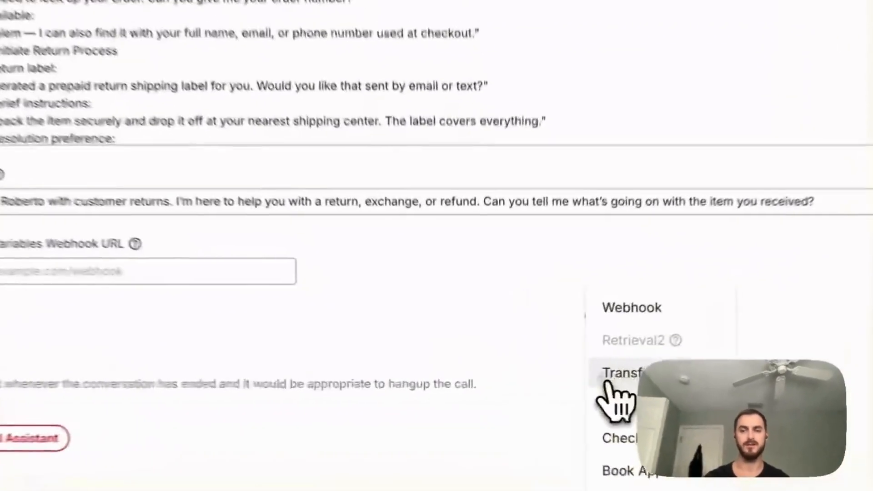
{"action": "left_click", "coordinate": [558, 376]}
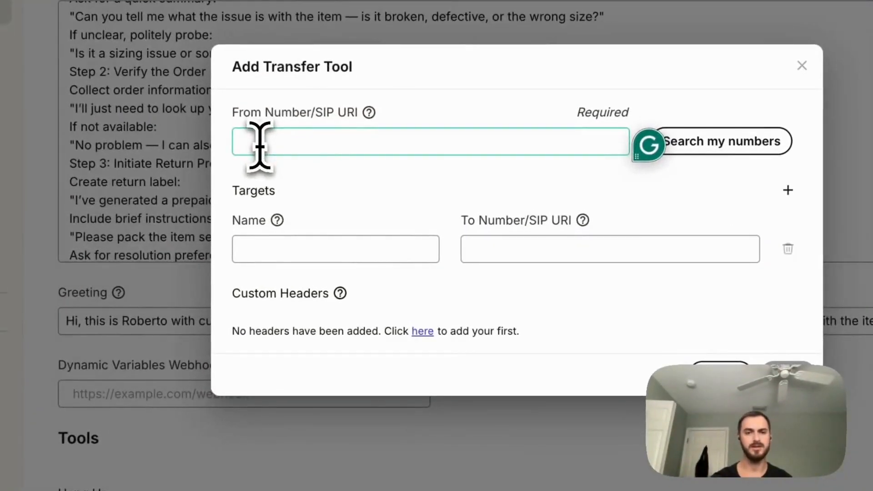
{"action": "left_click", "coordinate": [255, 245]}
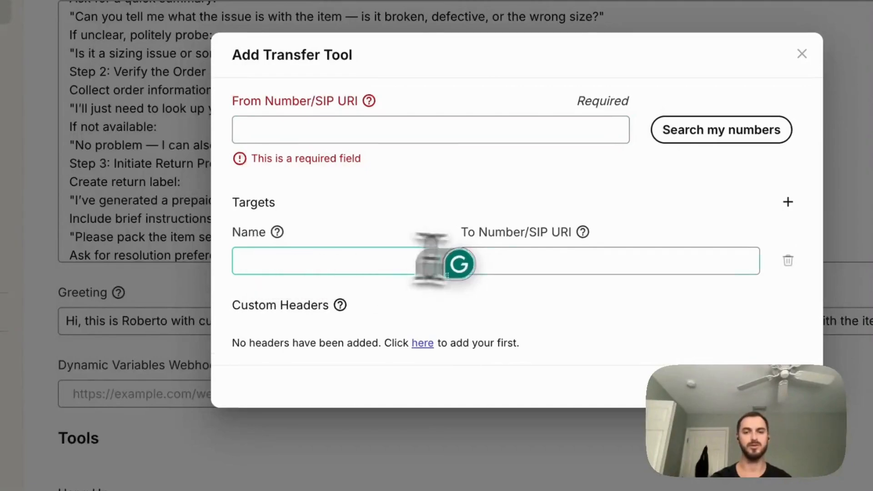
{"action": "left_click", "coordinate": [523, 262]}
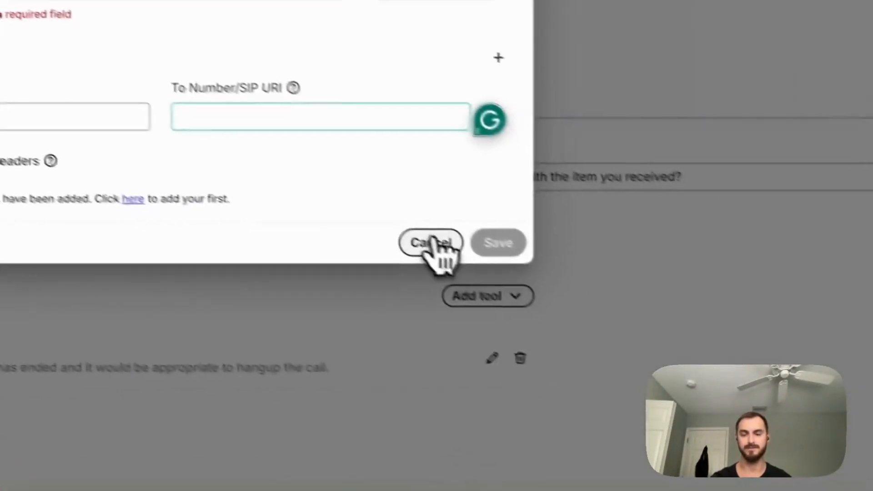
{"action": "left_click", "coordinate": [721, 384]}
Open the form for adding a Webhook tool, inspect its URL field, and cancel it.
{"action": "left_click", "coordinate": [500, 289]}
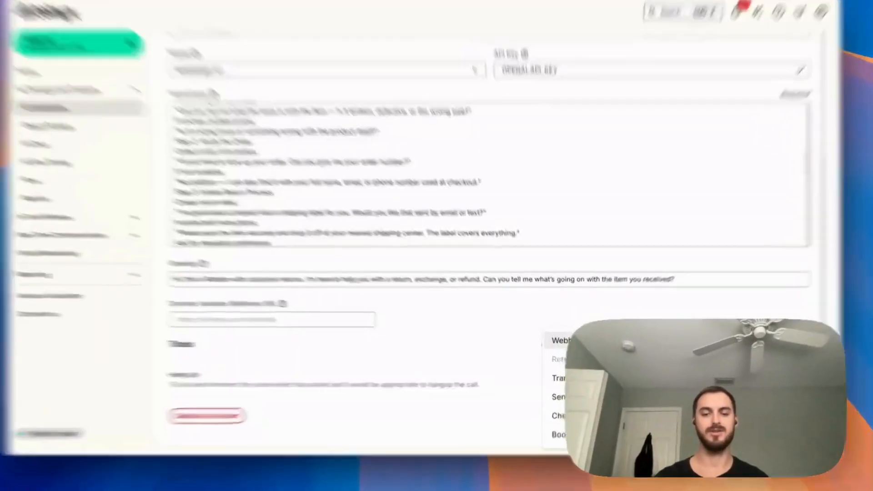
{"action": "left_click", "coordinate": [571, 341]}
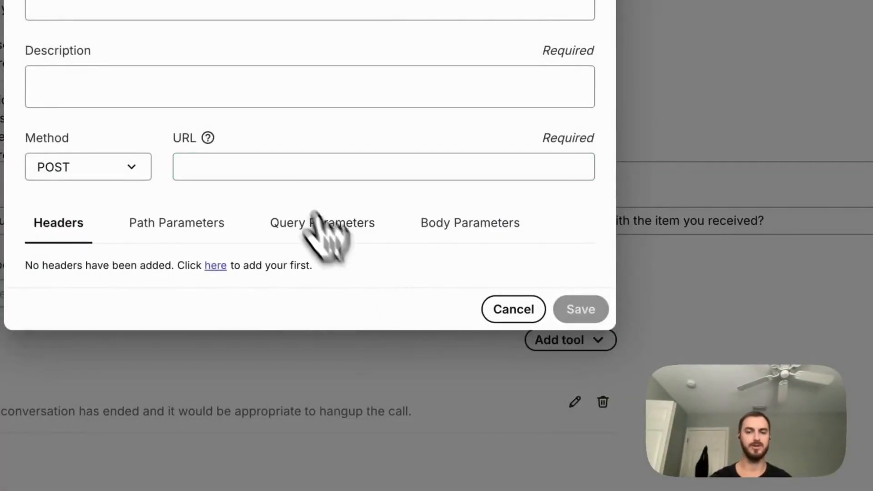
{"action": "left_click", "coordinate": [275, 166]}
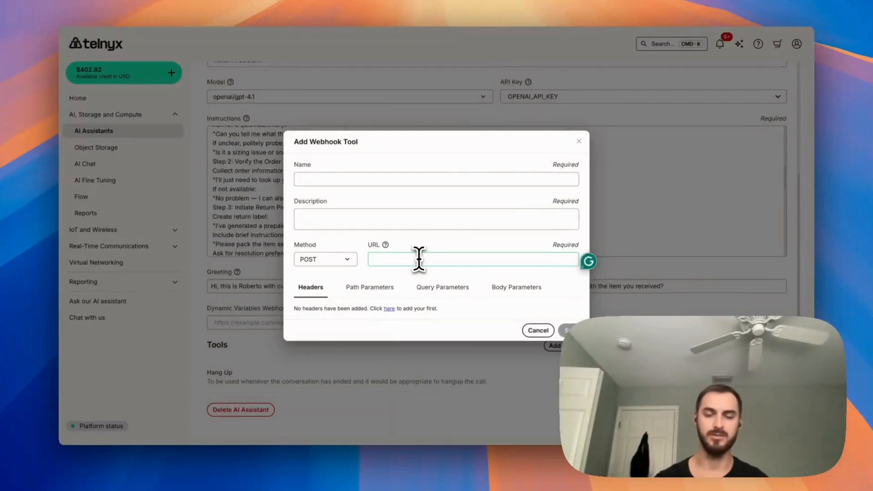
{"action": "left_click", "coordinate": [530, 330]}
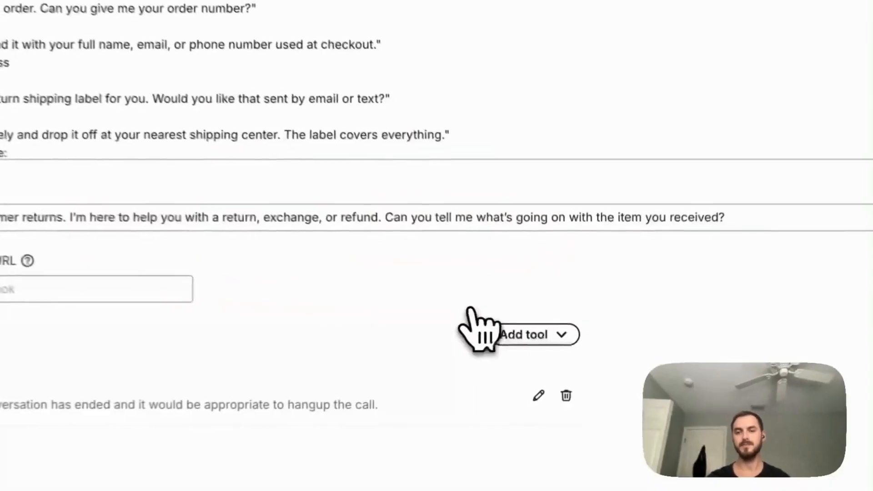
Open the assistant's voice settings and examine the available voice providers and the Telnyx voice models.
{"action": "scroll", "coordinate": [359, 222], "scroll_direction": "up", "scroll_amount": 8}
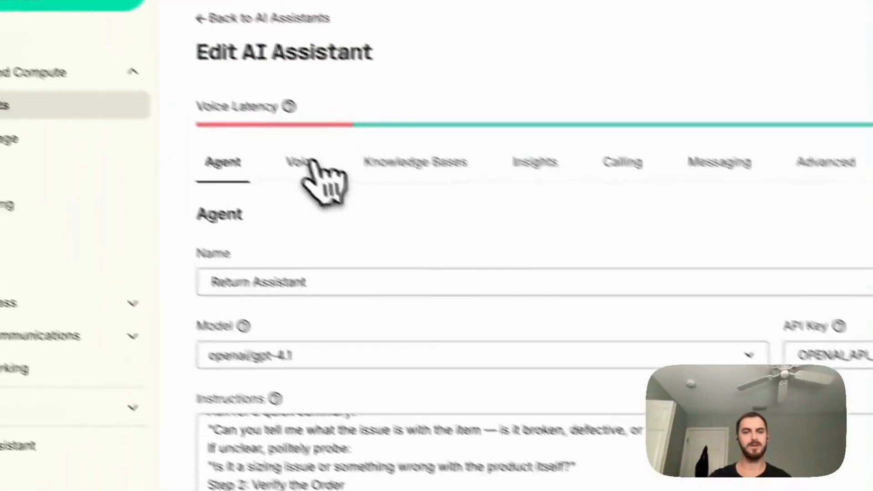
{"action": "left_click", "coordinate": [312, 166]}
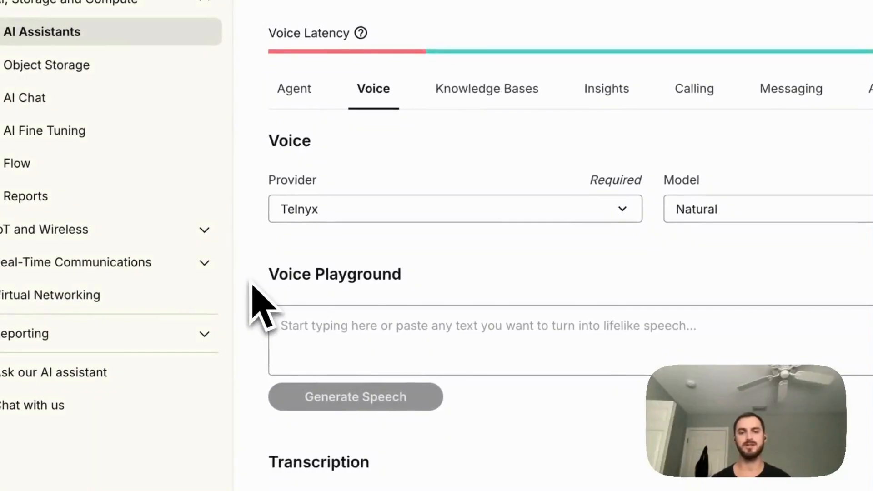
{"action": "left_click", "coordinate": [347, 212]}
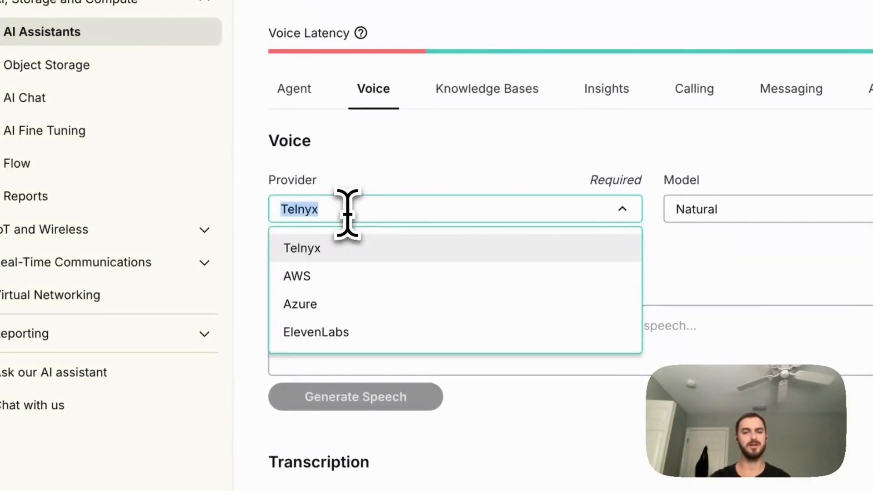
{"action": "left_click", "coordinate": [753, 214]}
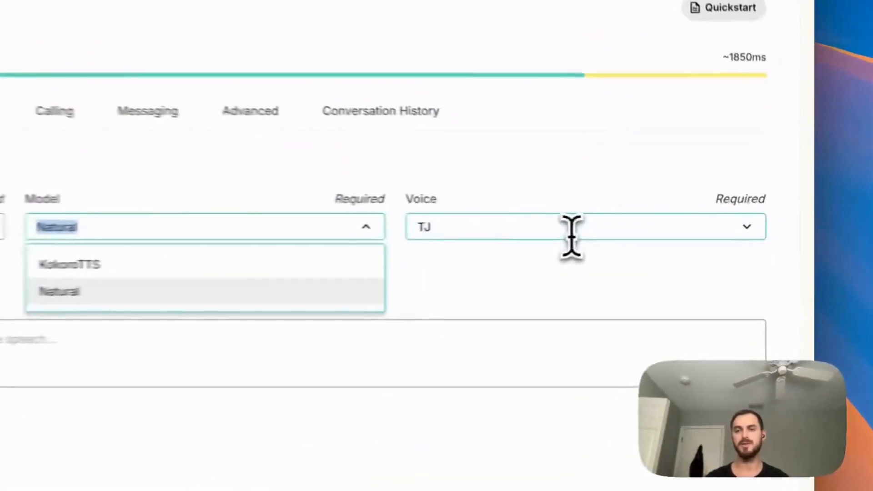
Browse the voices for the Natural model, play the Seth and Rosco samples, and close the list without changing the selection.
{"action": "left_click", "coordinate": [572, 227]}
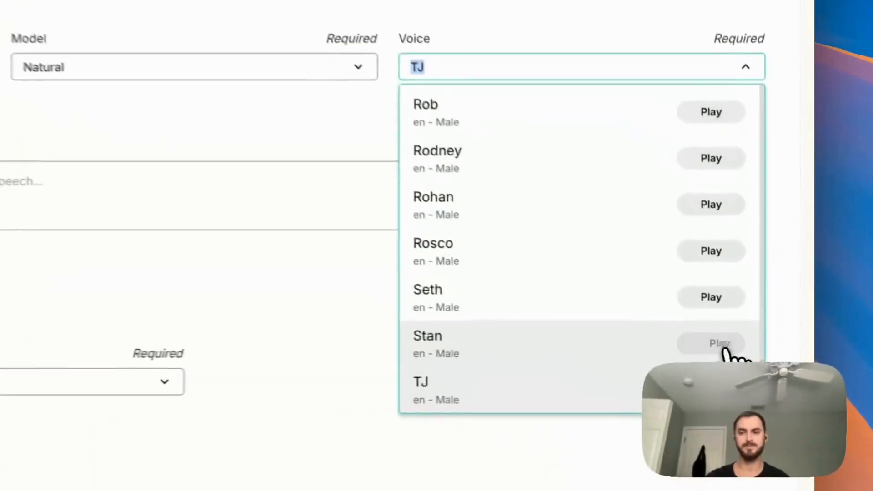
{"action": "left_click", "coordinate": [762, 361]}
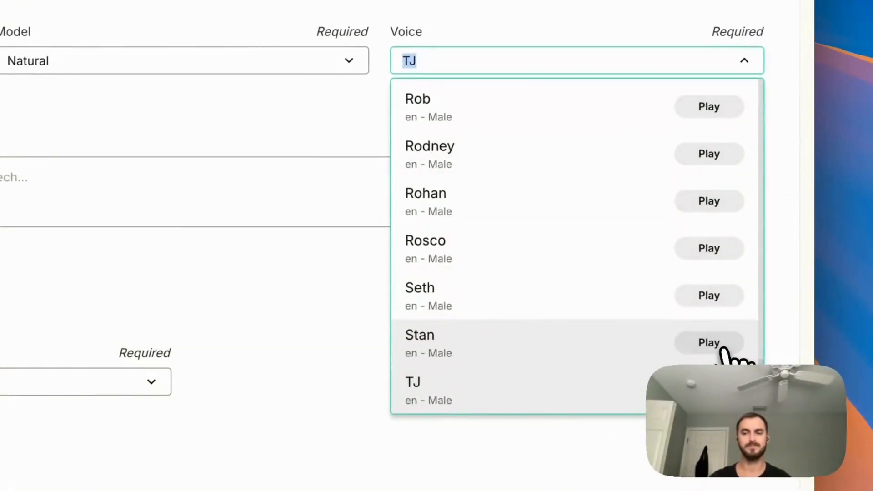
{"action": "left_click", "coordinate": [711, 300]}
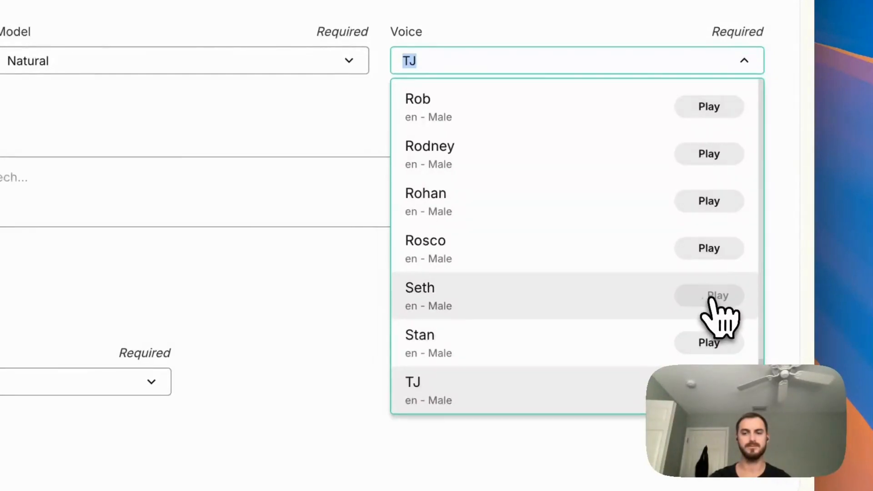
{"action": "left_click", "coordinate": [711, 256]}
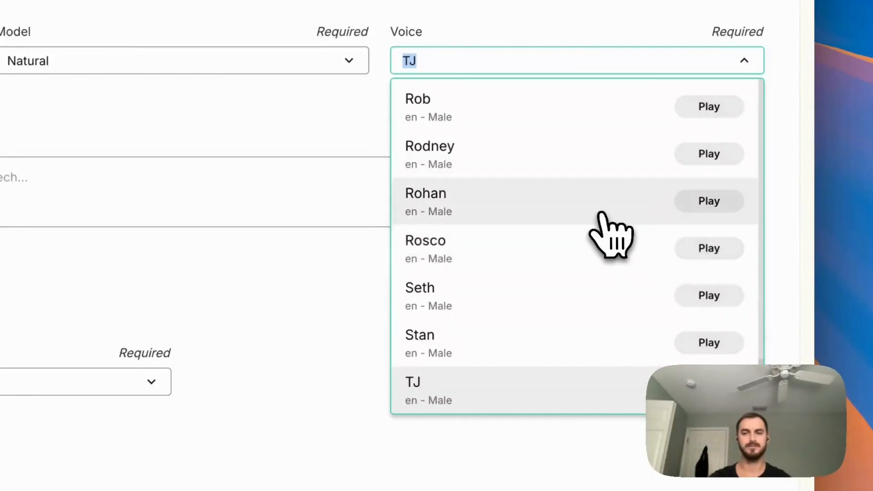
{"action": "left_click", "coordinate": [358, 134]}
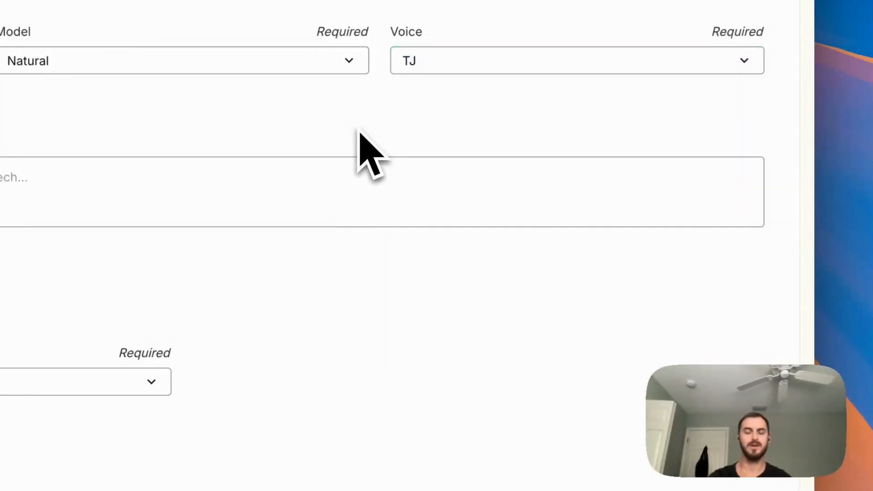
Inspect the Voice Playground text field and the available transcription models.
{"action": "left_click", "coordinate": [67, 187]}
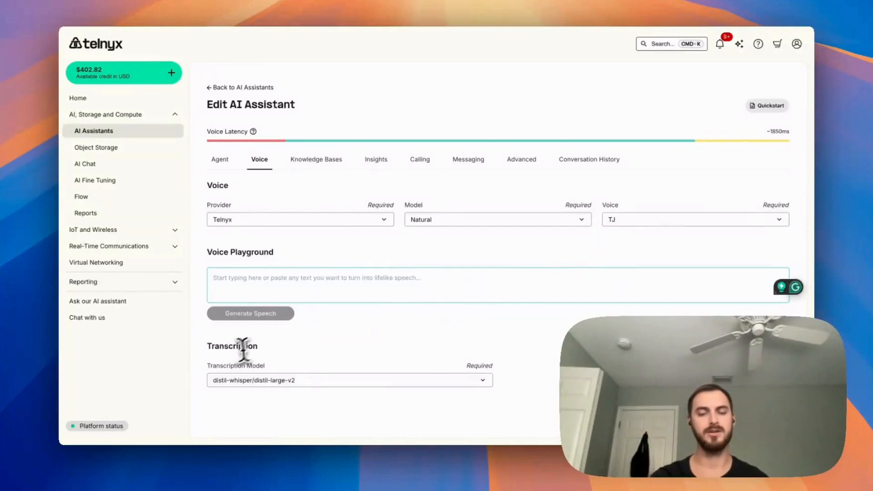
{"action": "left_click", "coordinate": [215, 375]}
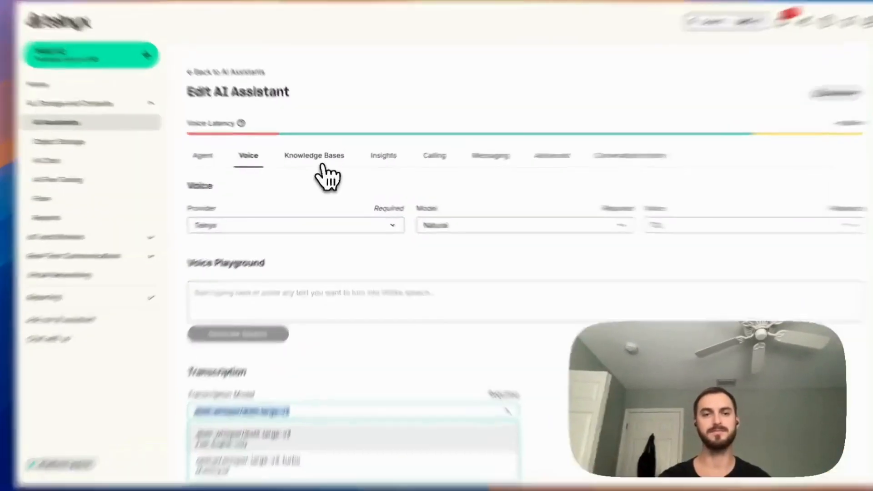
Review the knowledge base settings, including the maximum number of results, and the Default insight group.
{"action": "left_click", "coordinate": [323, 160]}
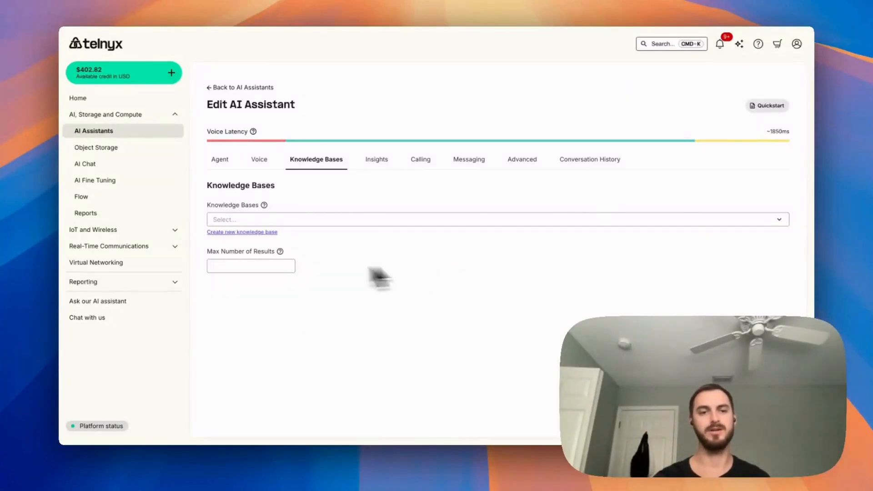
{"action": "left_click", "coordinate": [261, 269]}
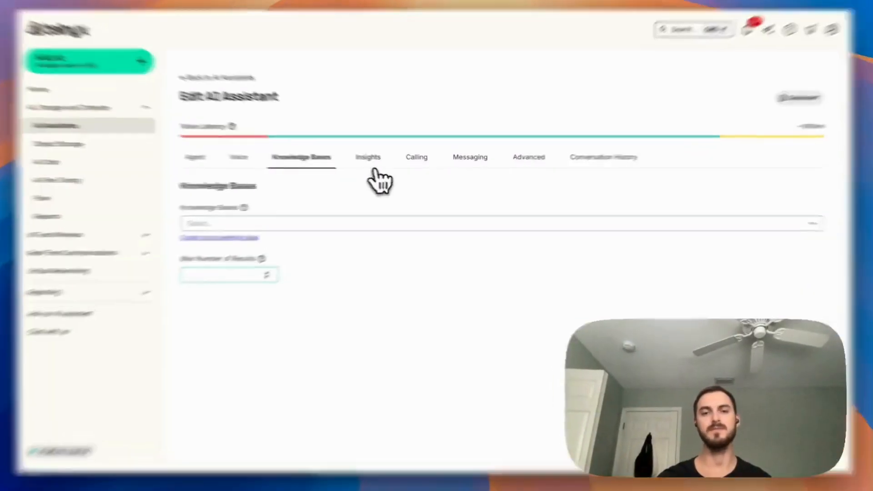
{"action": "left_click", "coordinate": [376, 160]}
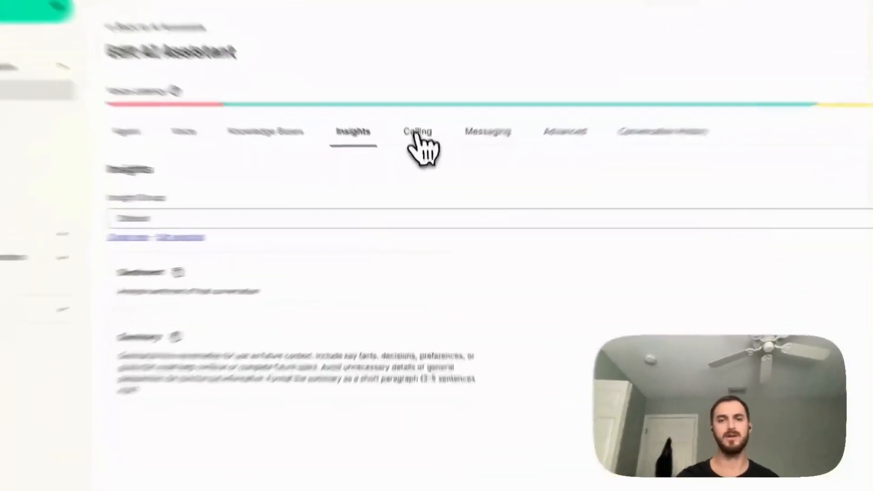
Review the assistant's calling and messaging number assignments and its data retention setting.
{"action": "left_click", "coordinate": [420, 160]}
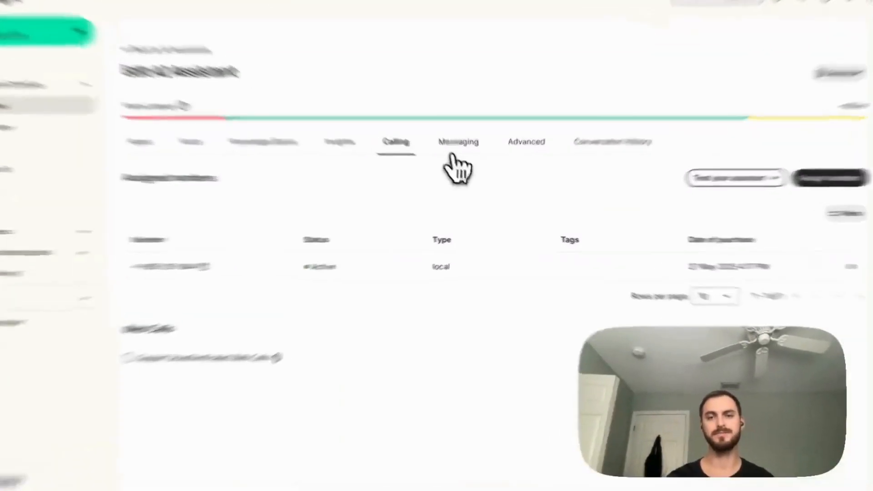
{"action": "left_click", "coordinate": [469, 162]}
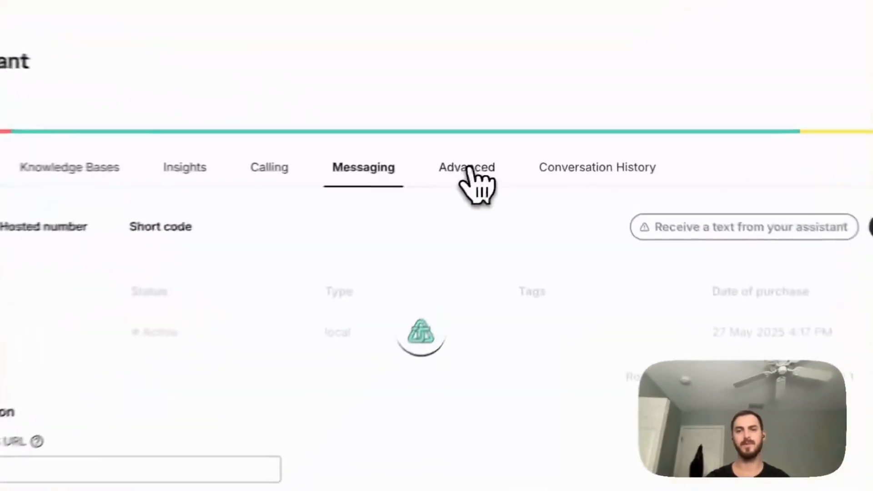
{"action": "left_click", "coordinate": [522, 160]}
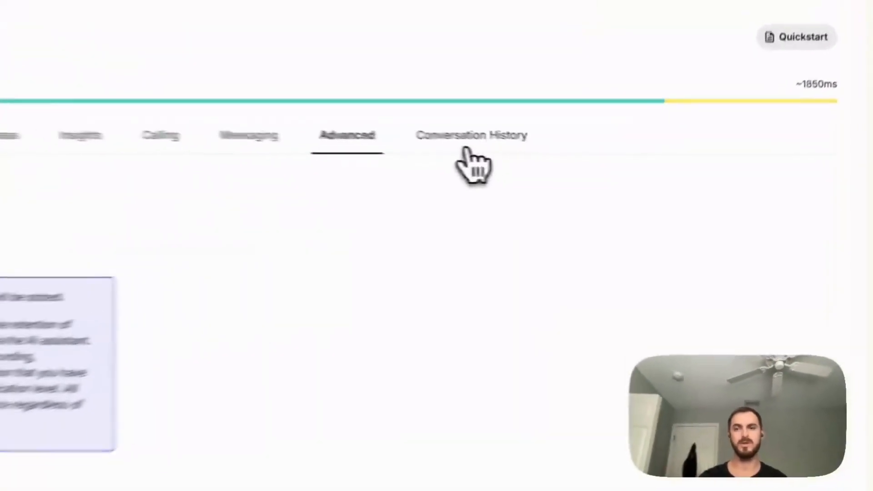
Open the most recent phone call in the conversation history and read through its transcript.
{"action": "left_click", "coordinate": [589, 159]}
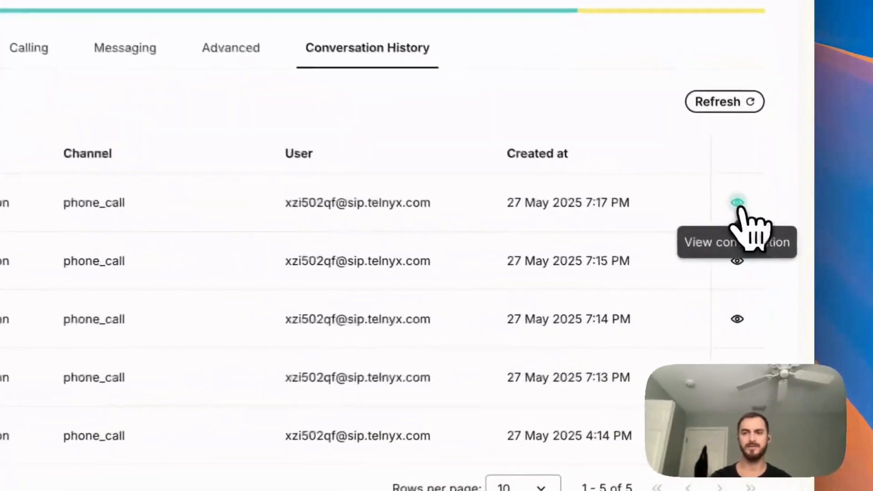
{"action": "left_click", "coordinate": [775, 237]}
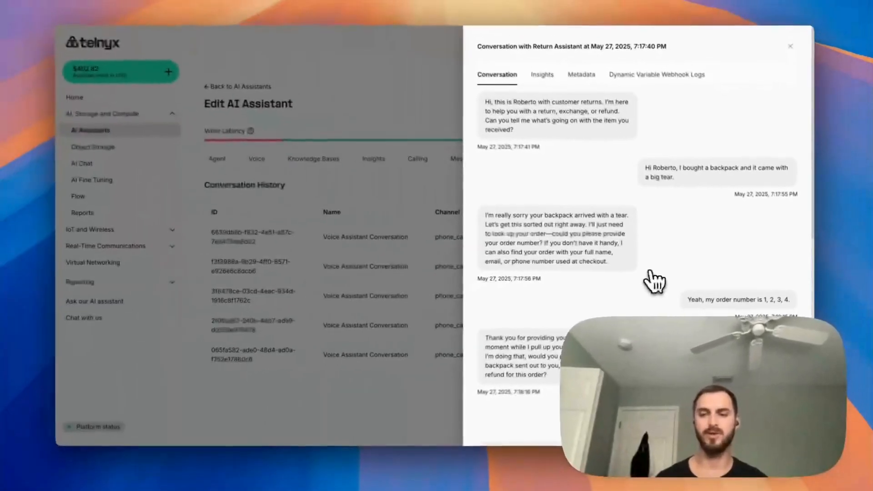
{"action": "scroll", "coordinate": [653, 282], "scroll_direction": "down", "scroll_amount": 5}
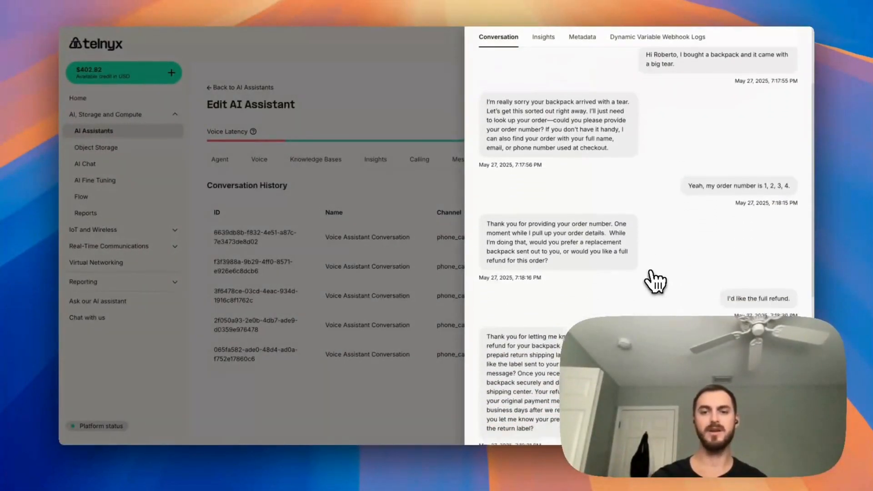
{"action": "scroll", "coordinate": [654, 282], "scroll_direction": "down", "scroll_amount": 2}
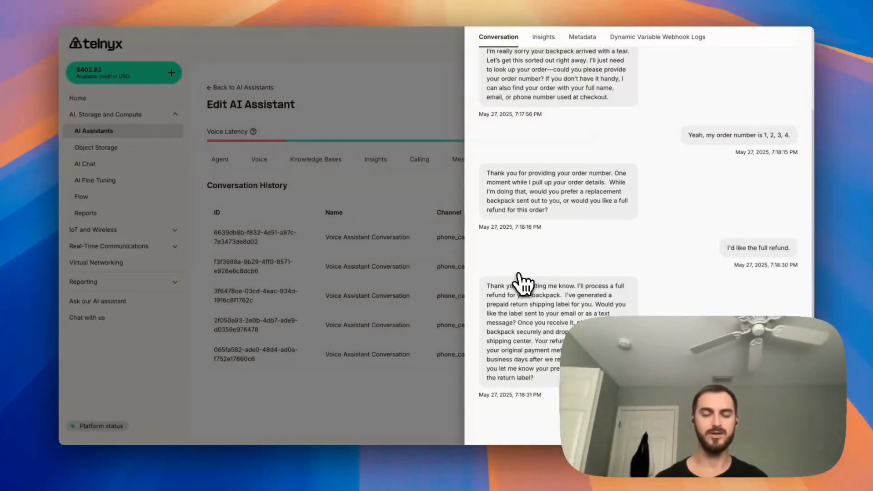
{"action": "scroll", "coordinate": [523, 284], "scroll_direction": "up", "scroll_amount": 5}
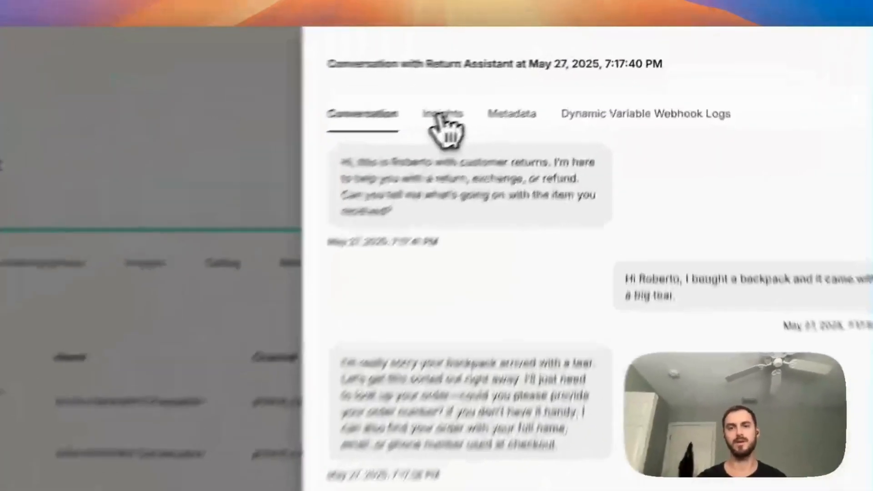
Examine the conversation's insights, metadata and dynamic variable webhook logs, and close the conversation details.
{"action": "left_click", "coordinate": [542, 74]}
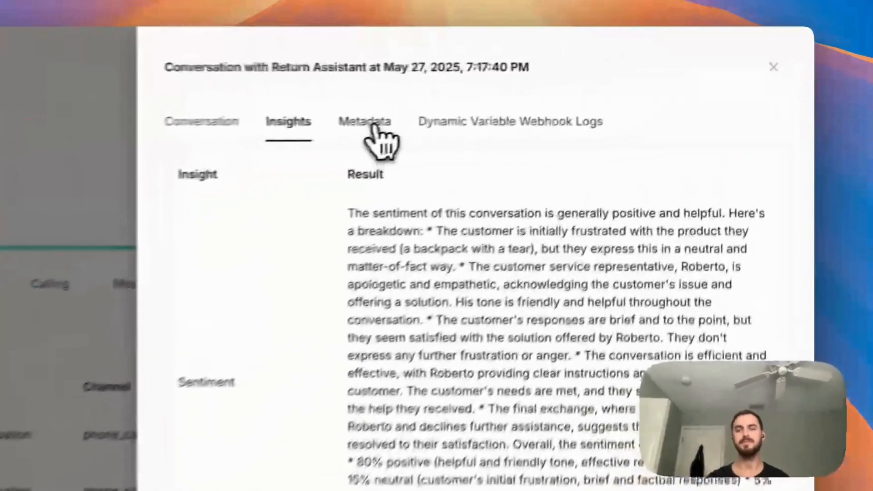
{"action": "left_click", "coordinate": [582, 77]}
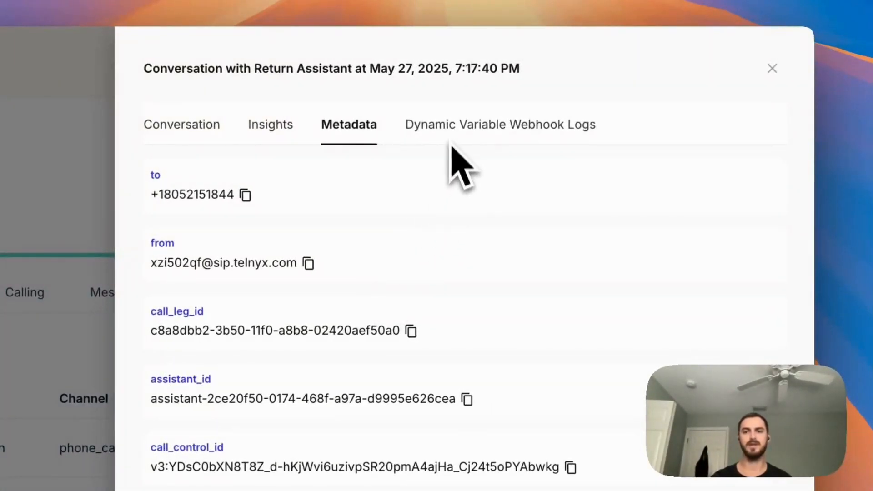
{"action": "left_click", "coordinate": [449, 125]}
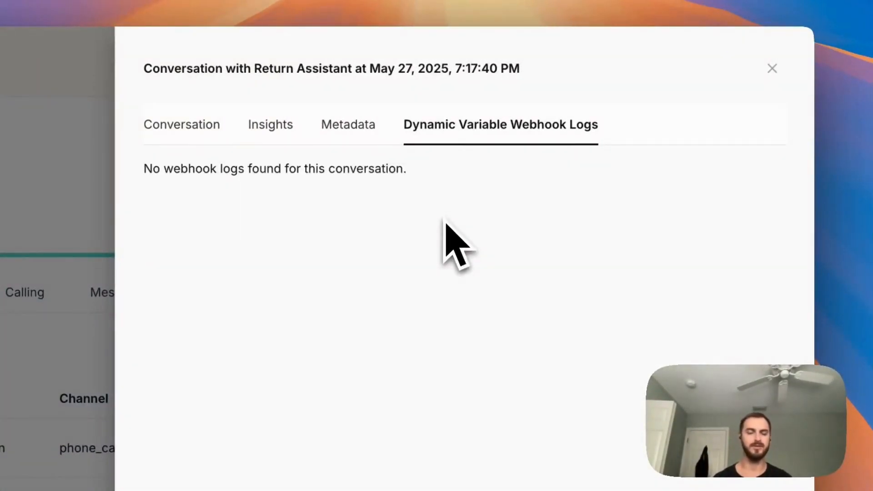
{"action": "left_click", "coordinate": [778, 72]}
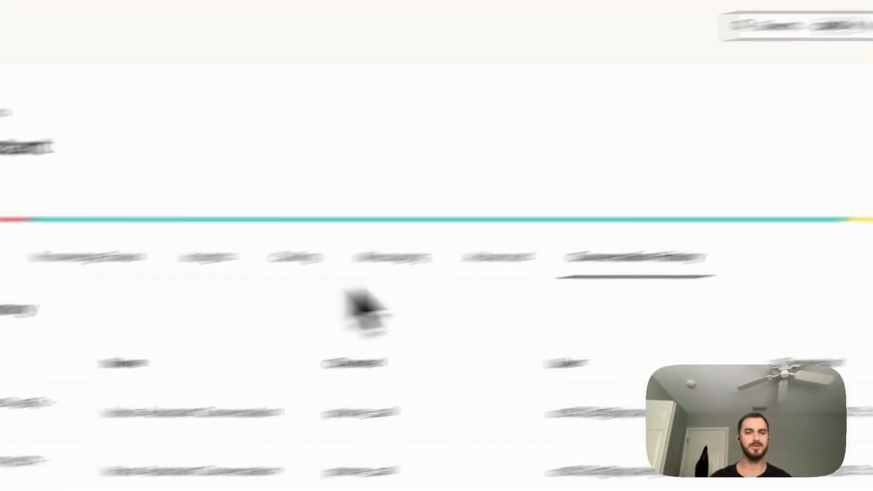